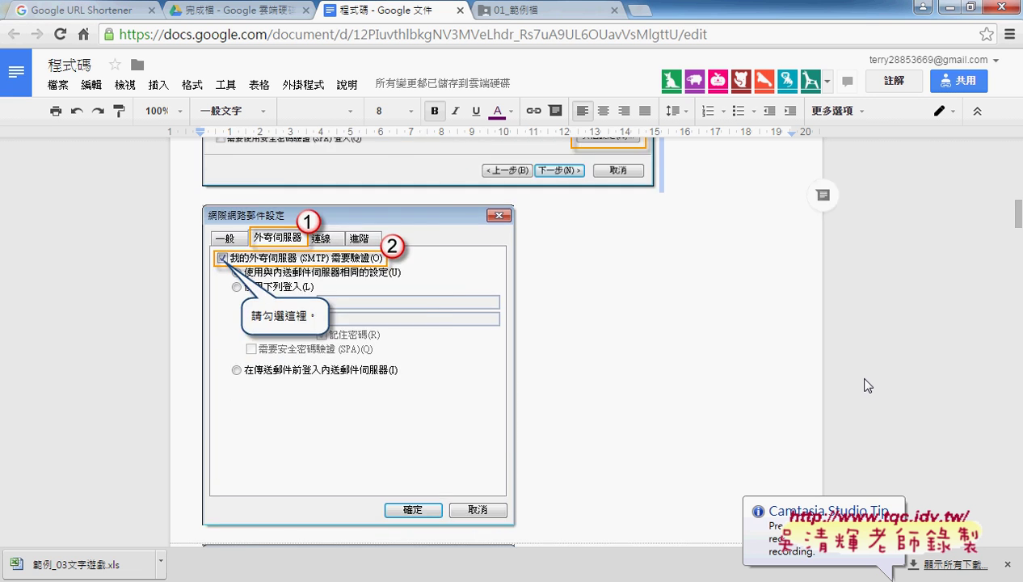
Step: Scroll back up through the Google Doc's Outlook setting screenshots
scroll(867, 383, "up", 3)
scroll(867, 385, "up", 2)
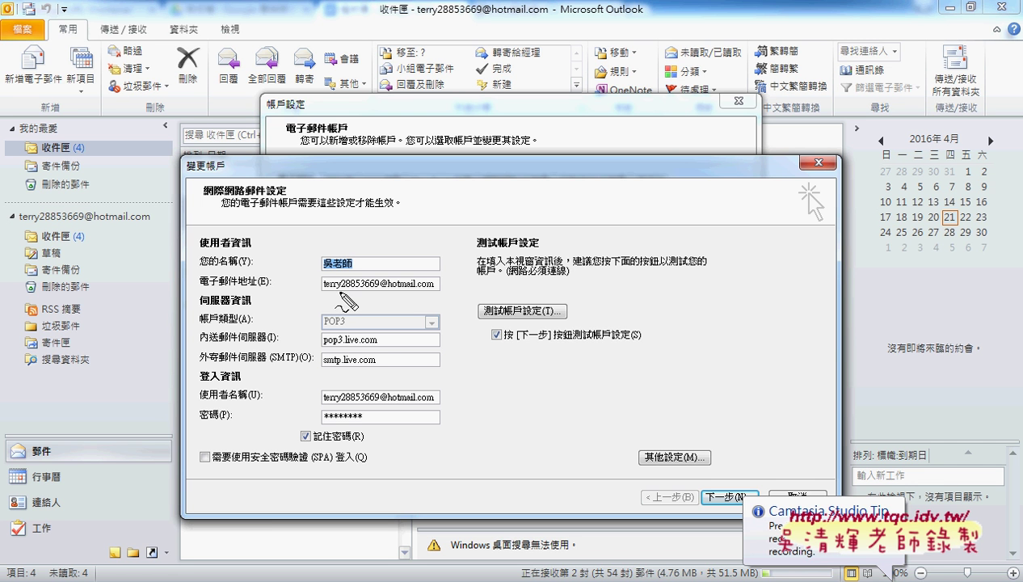
Step: Mark the pop3.live.com and smtp.live.com server names, clear the marks, and open More Settings
left_click_drag(376, 351, 376, 342)
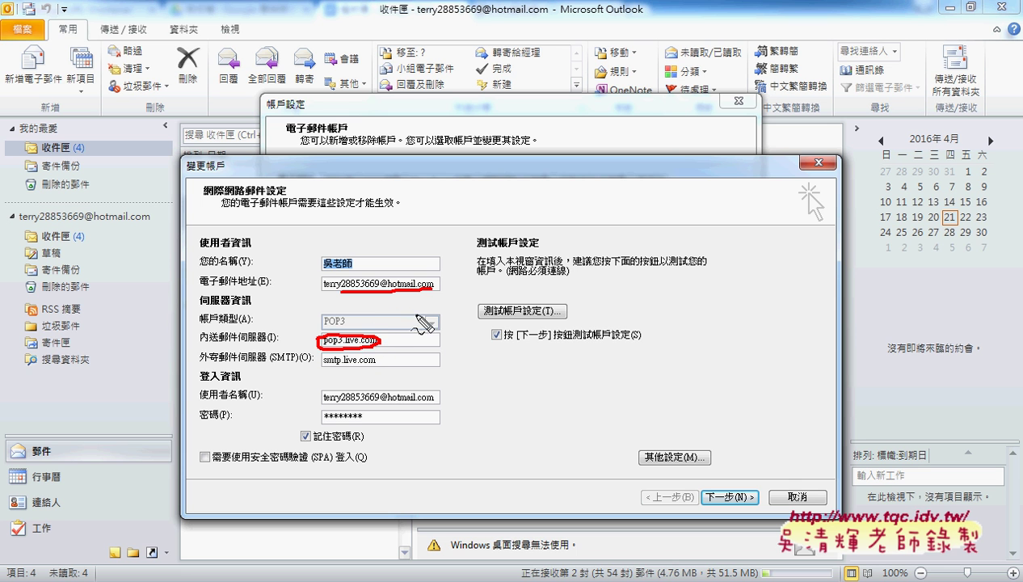
left_click_drag(415, 314, 371, 339)
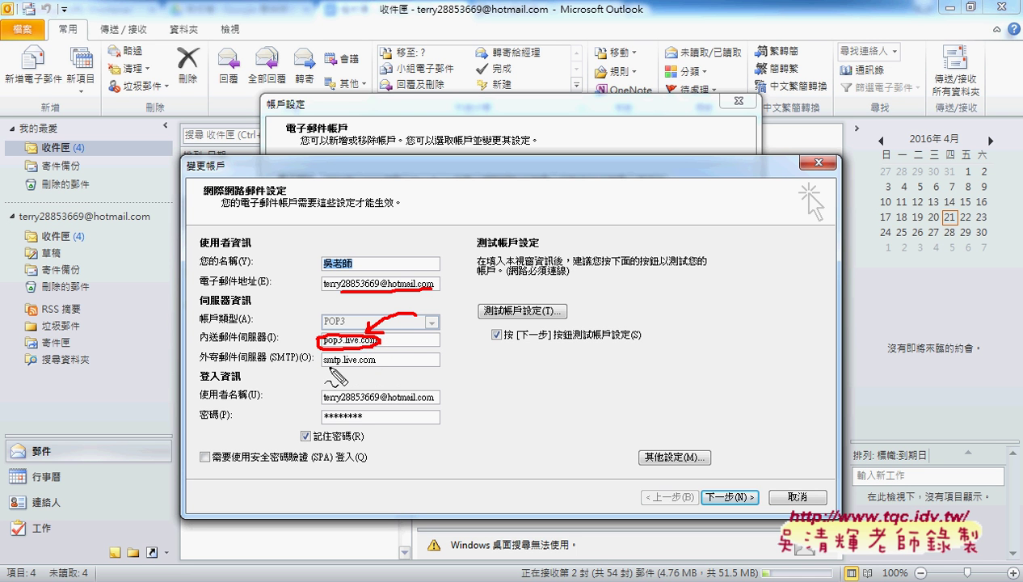
left_click_drag(322, 369, 380, 369)
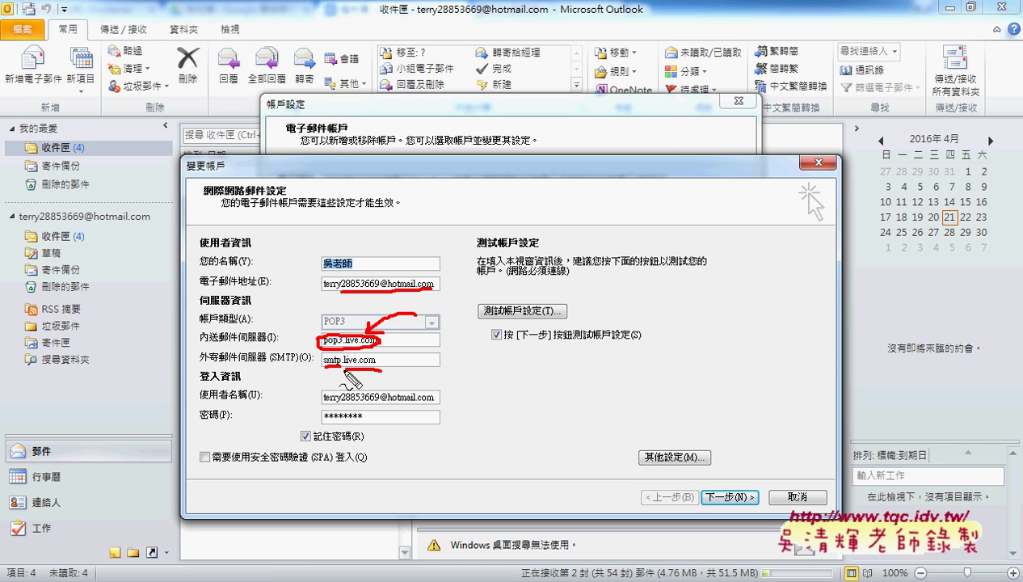
key("Escape")
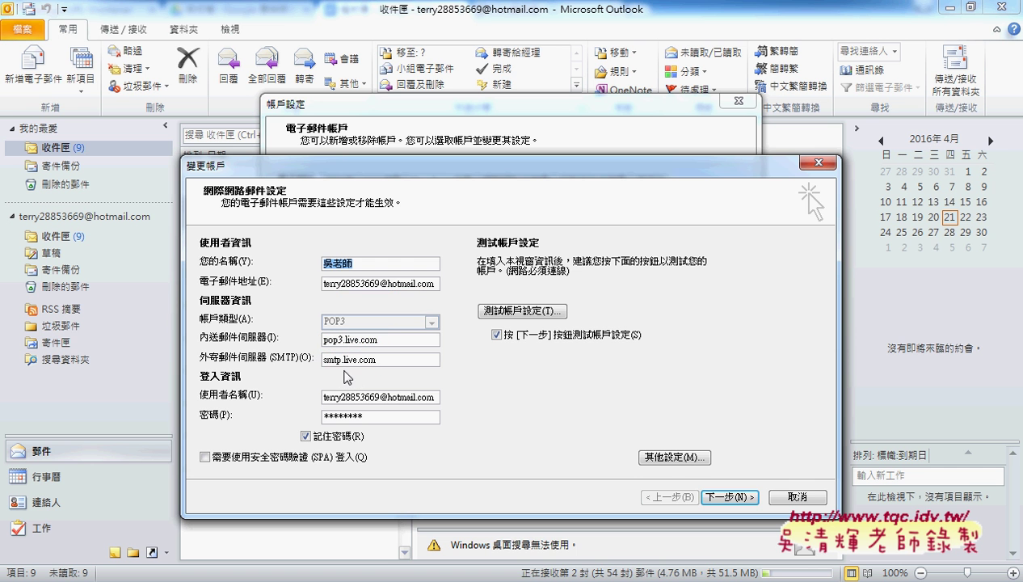
left_click(666, 458)
Step: Confirm on the Outgoing Server tab that the SMTP server requires authentication
left_click_drag(402, 256, 572, 178)
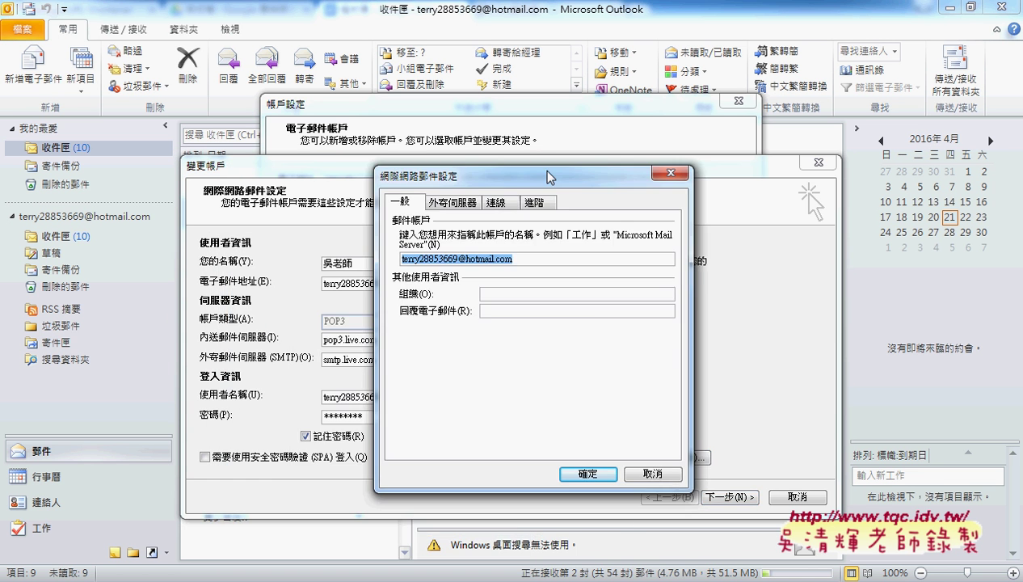
left_click(456, 203)
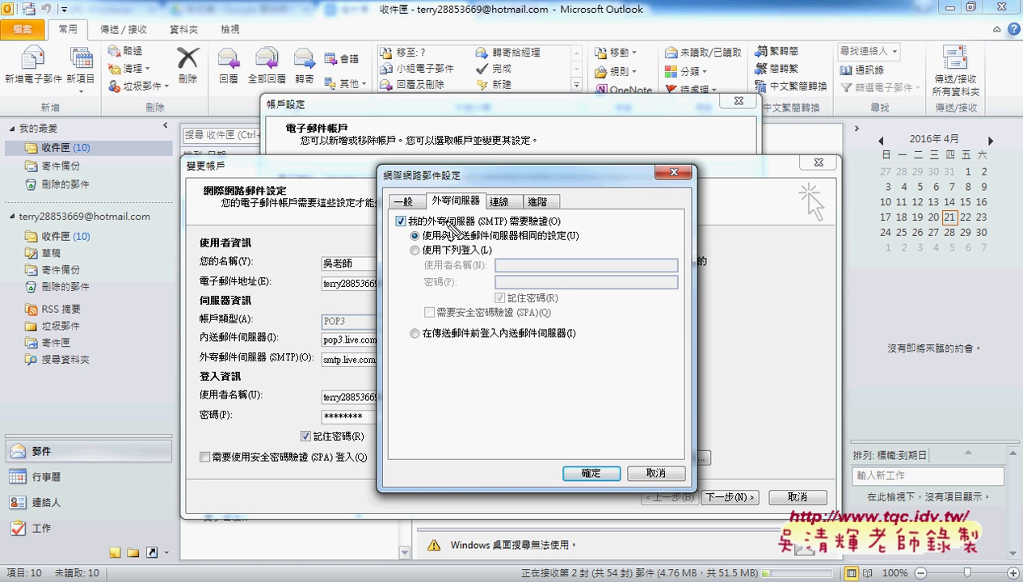
mouse_move(563, 224)
left_mouse_down()
mouse_move(477, 229)
mouse_move(562, 232)
left_mouse_up()
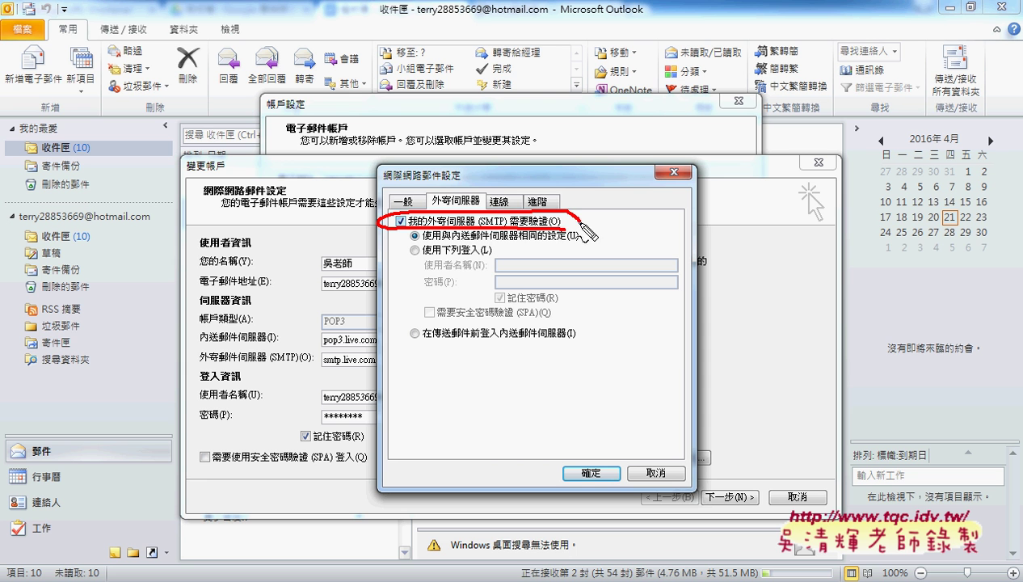
key("Escape")
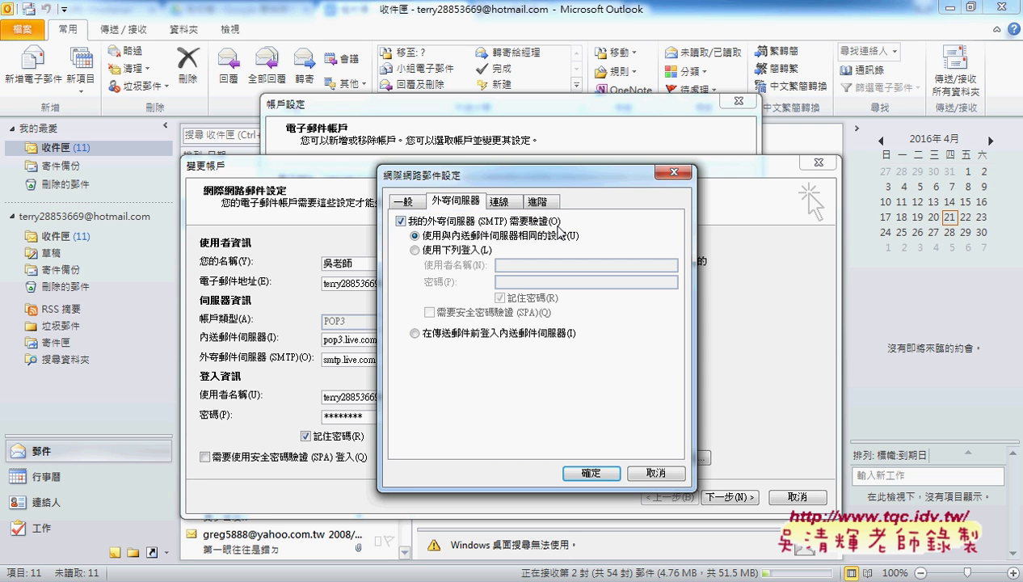
left_click(509, 204)
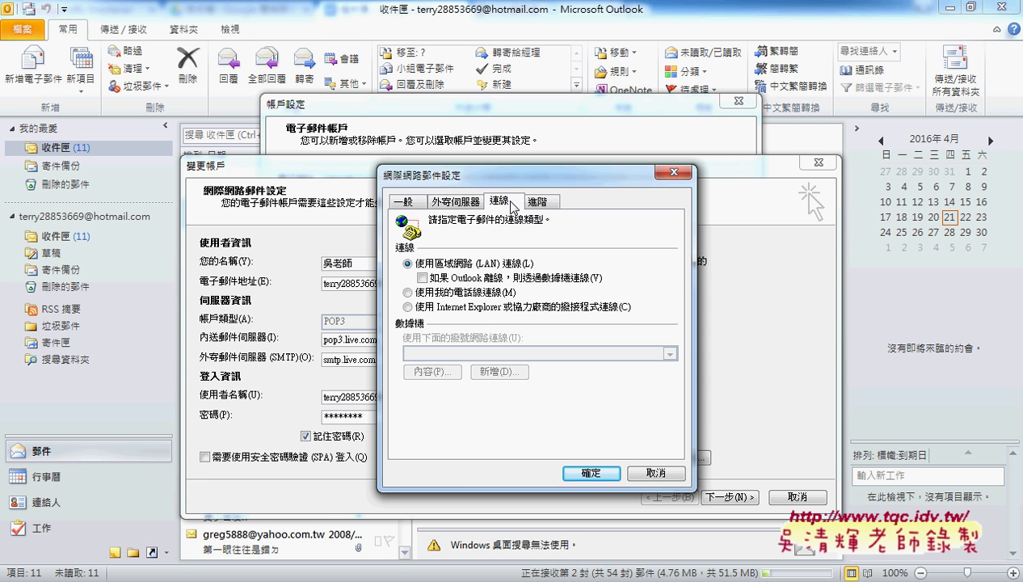
Step: Confirm the Advanced tab shows POP3 port 995 and TLS encryption, then return to Google Docs
left_click(542, 204)
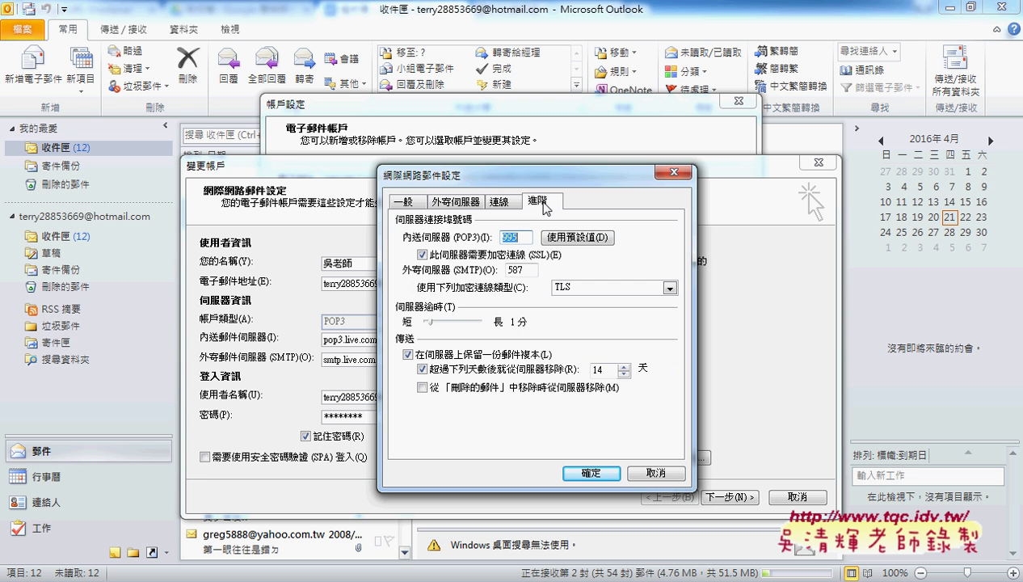
left_click(525, 241)
mouse_move(530, 247)
left_mouse_down()
mouse_move(505, 235)
mouse_move(531, 242)
left_mouse_up()
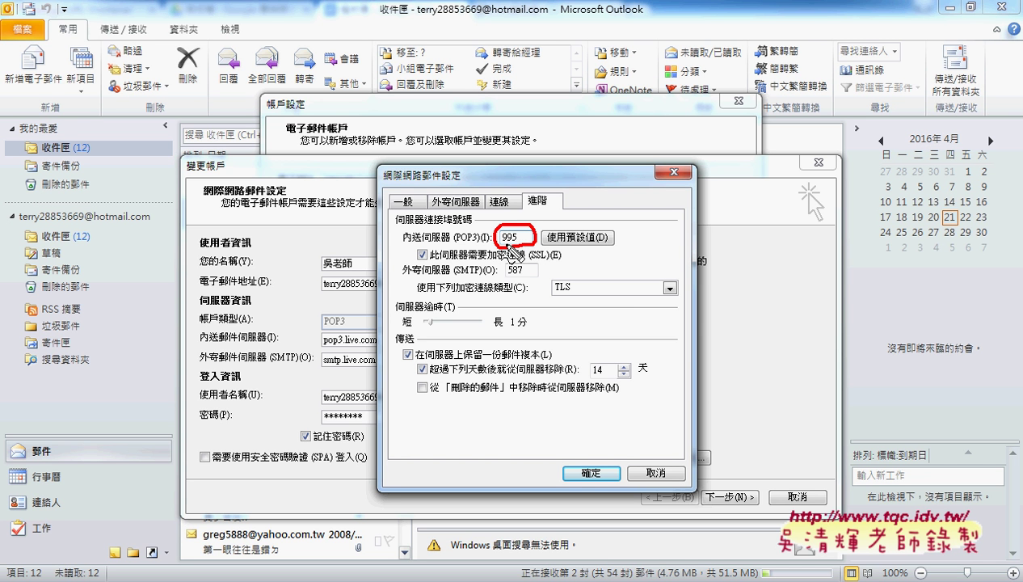
mouse_move(491, 243)
left_mouse_down()
mouse_move(456, 245)
mouse_move(477, 276)
mouse_move(536, 276)
left_mouse_up()
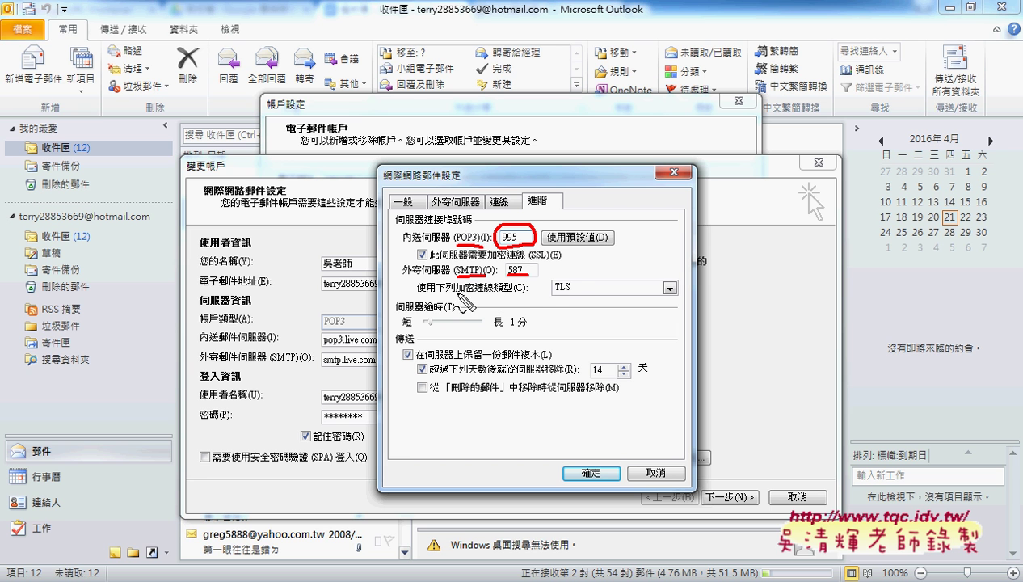
left_click_drag(570, 276, 580, 292)
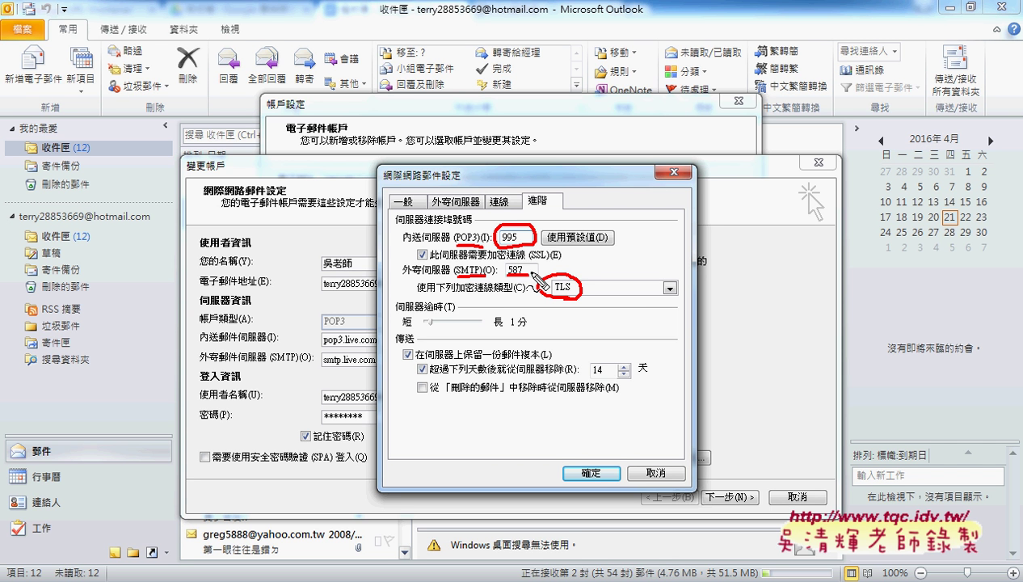
key("Escape")
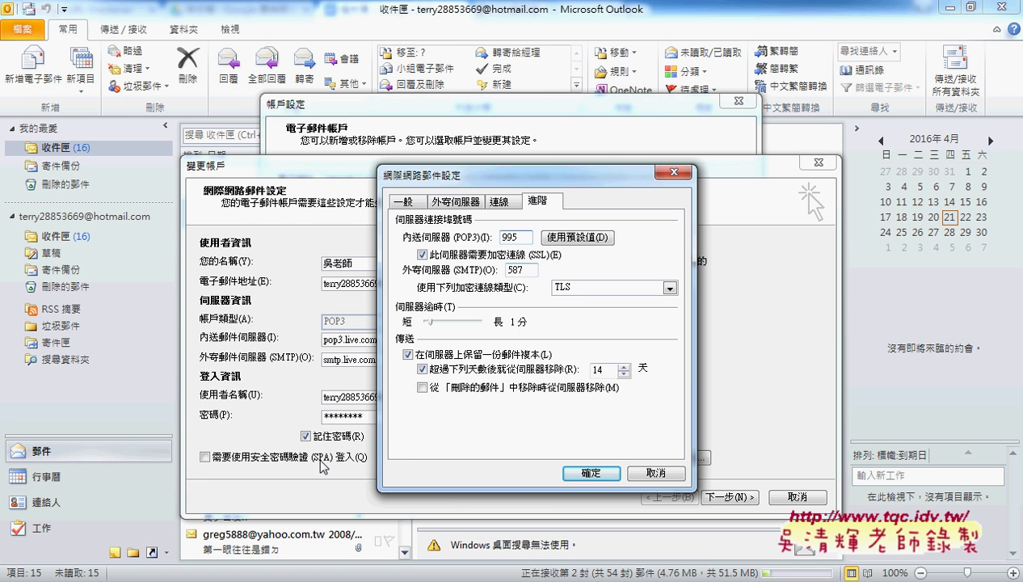
left_click(217, 501)
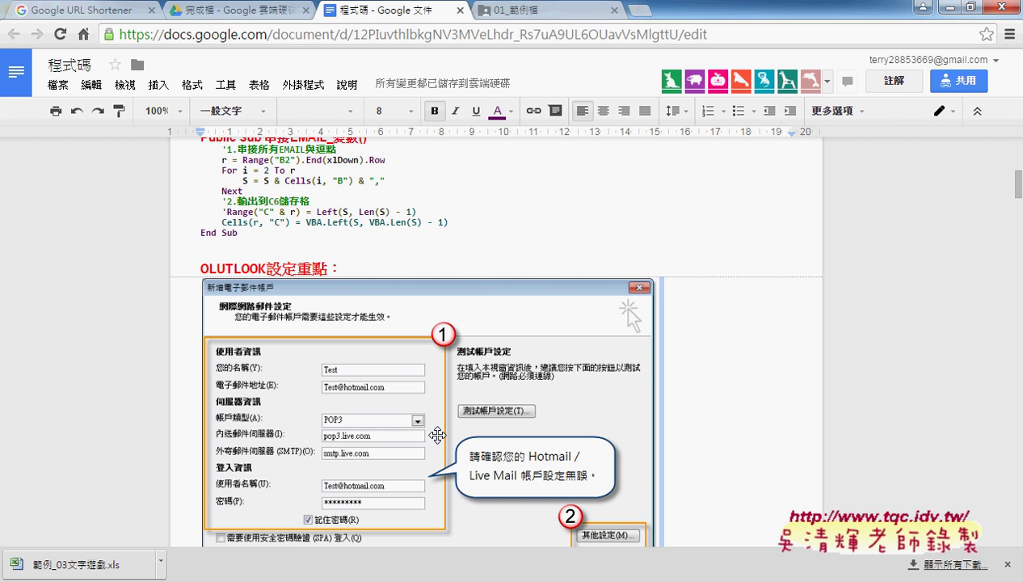
Step: Scroll past the Outgoing Server and Advanced screenshots to the Sub 用Outlook郵寄() macro code
scroll(749, 427, "down", 2)
scroll(749, 427, "down", 2)
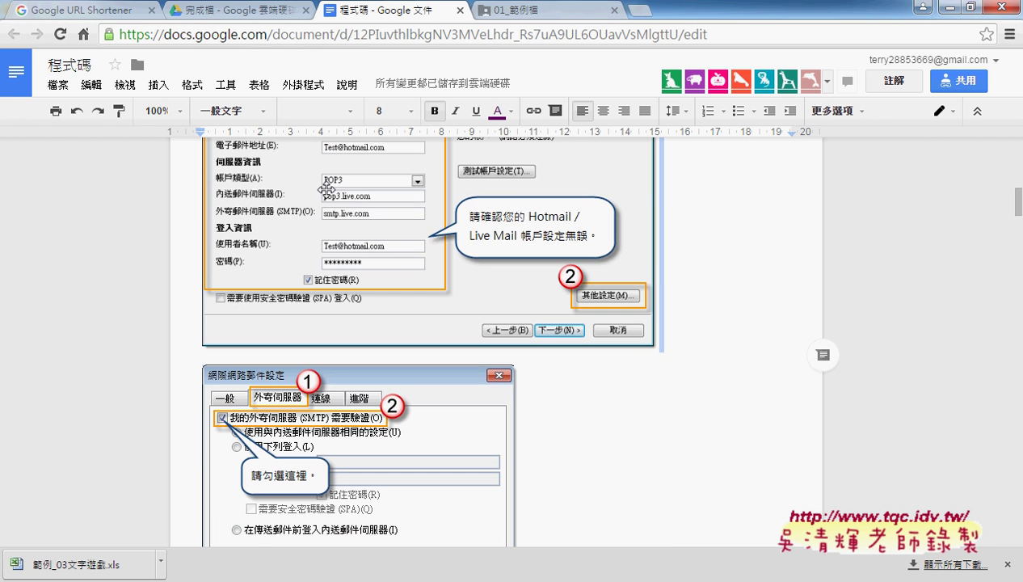
scroll(627, 349, "down", 2)
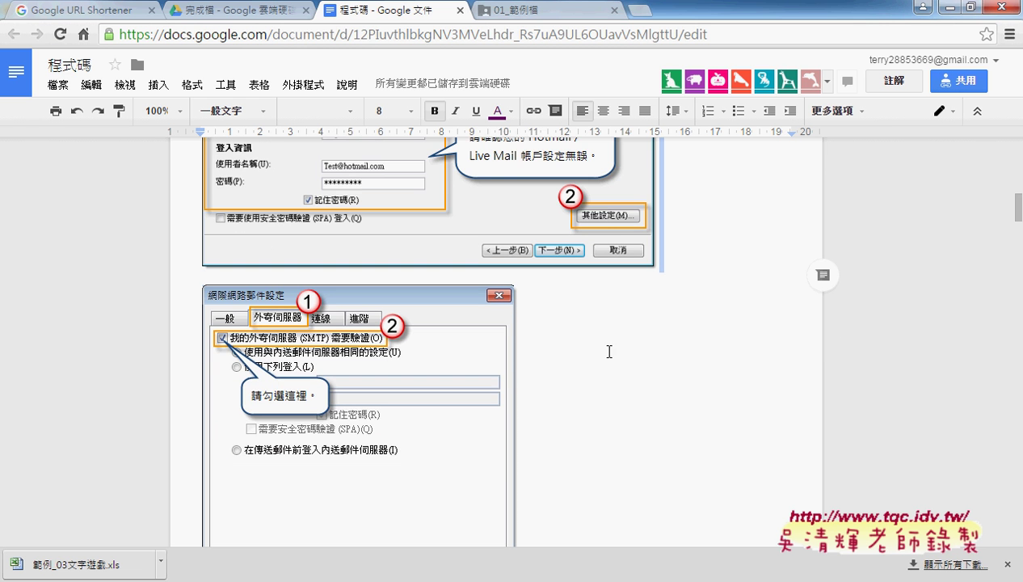
scroll(509, 354, "down", 1)
scroll(508, 354, "down", 2)
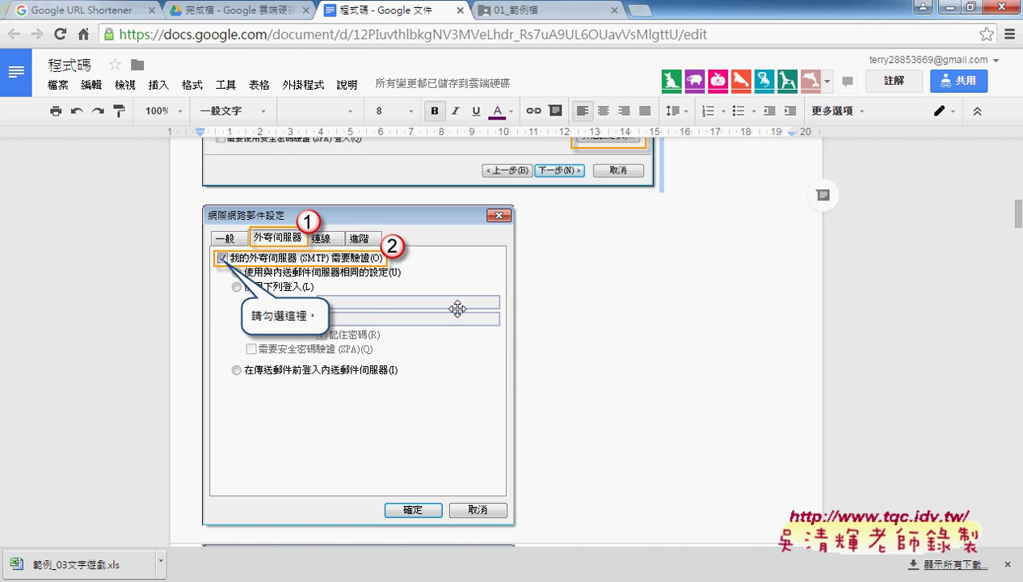
scroll(459, 305, "down", 8)
scroll(460, 313, "up", 1)
scroll(605, 389, "down", 1)
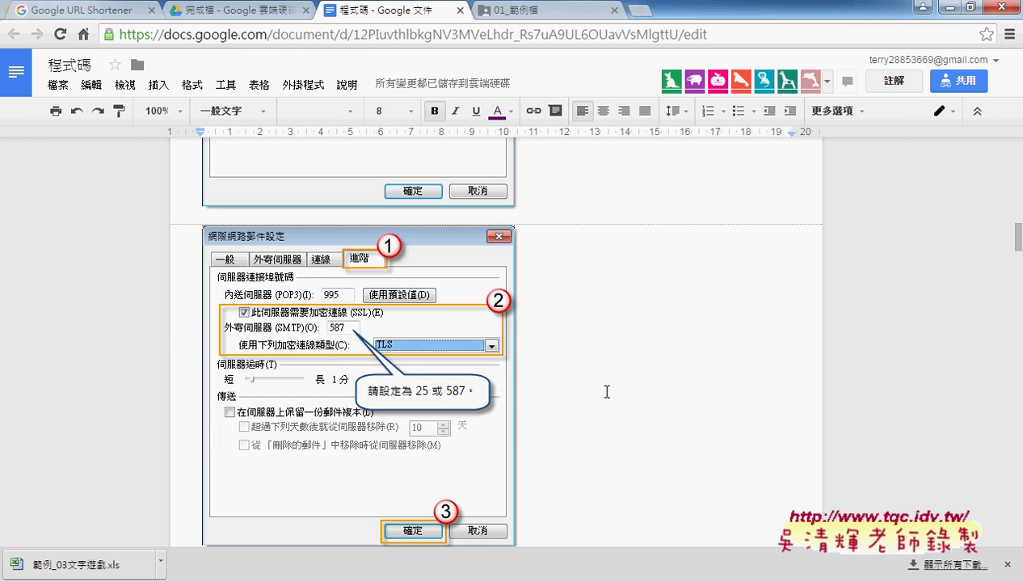
scroll(607, 391, "down", 1)
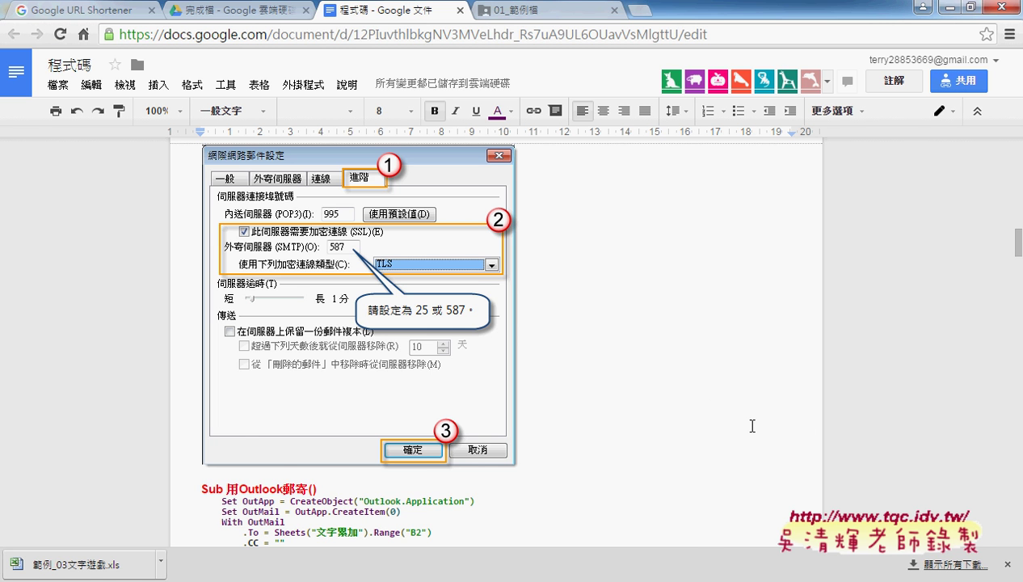
scroll(685, 376, "down", 1)
scroll(688, 375, "down", 1)
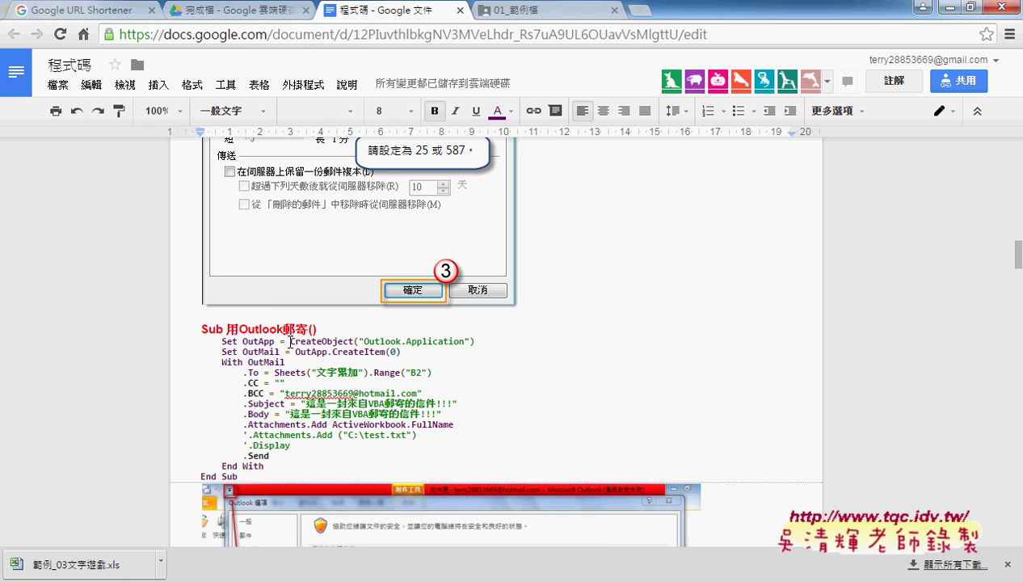
left_click_drag(290, 340, 353, 341)
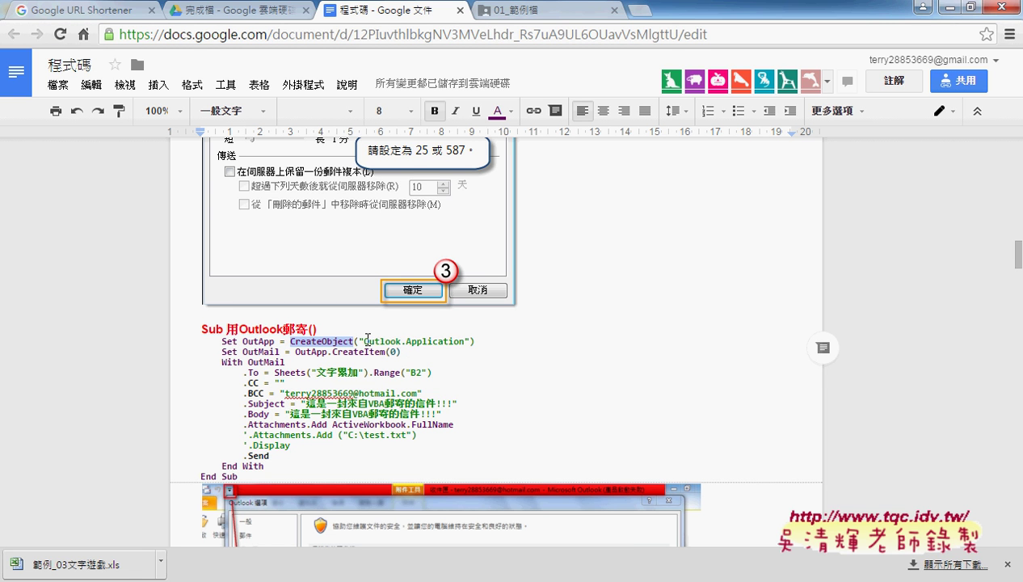
left_click_drag(363, 341, 466, 342)
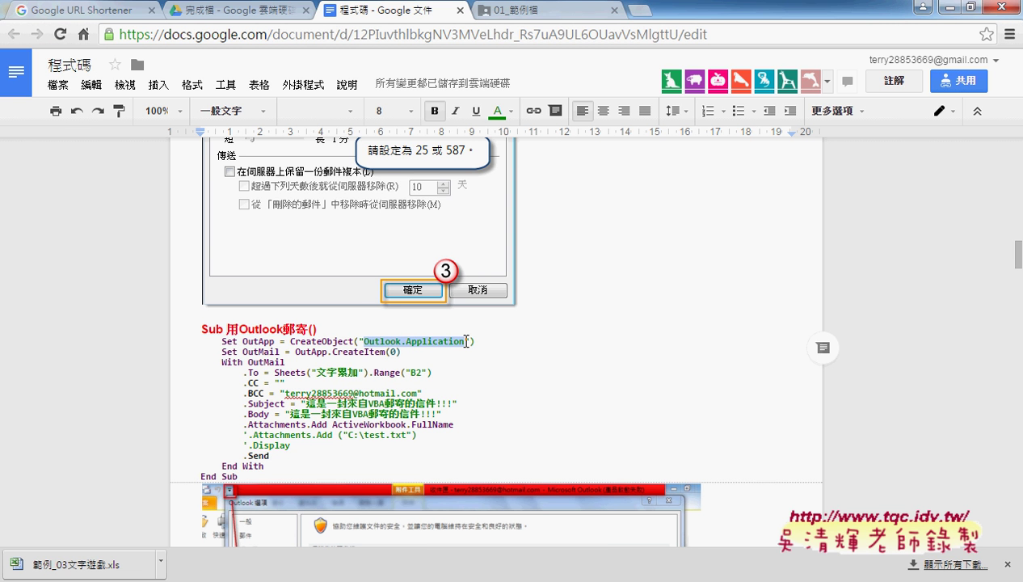
left_click_drag(291, 333, 329, 336)
left_click(329, 336)
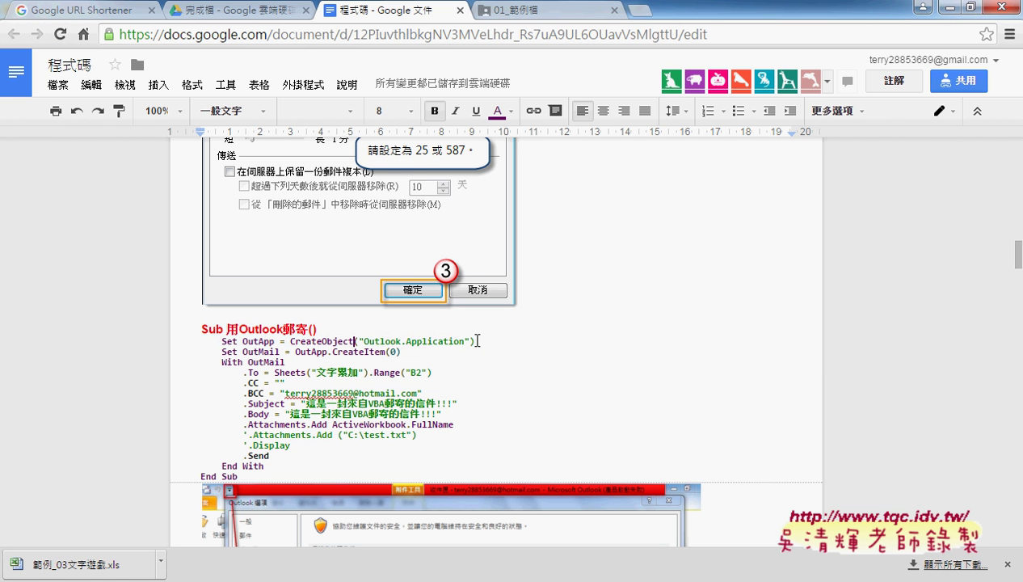
left_click_drag(475, 341, 275, 341)
left_click(244, 341)
scroll(274, 341, "down", 2)
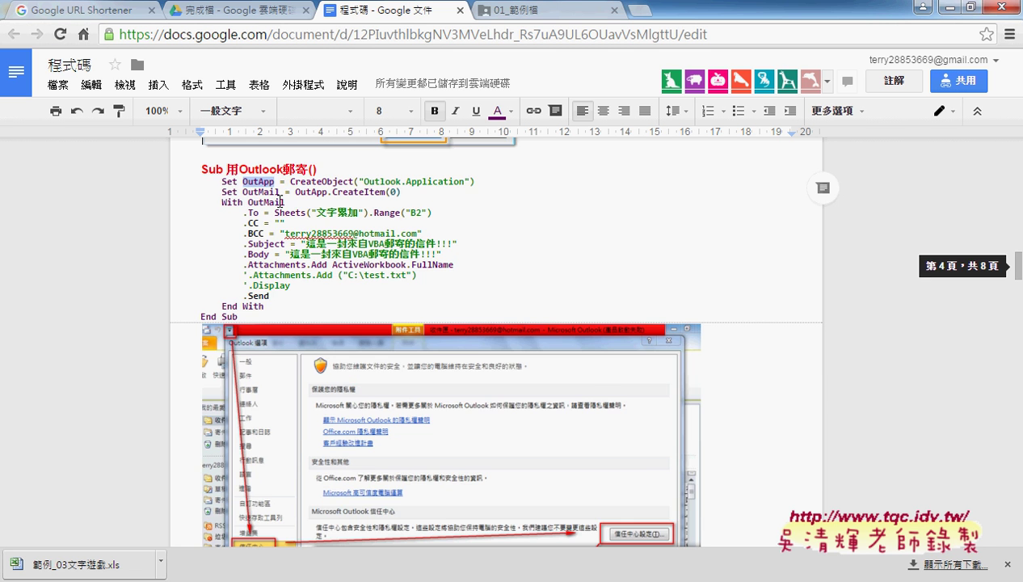
mouse_move(243, 192)
left_mouse_down()
mouse_move(402, 192)
mouse_move(332, 193)
left_mouse_up()
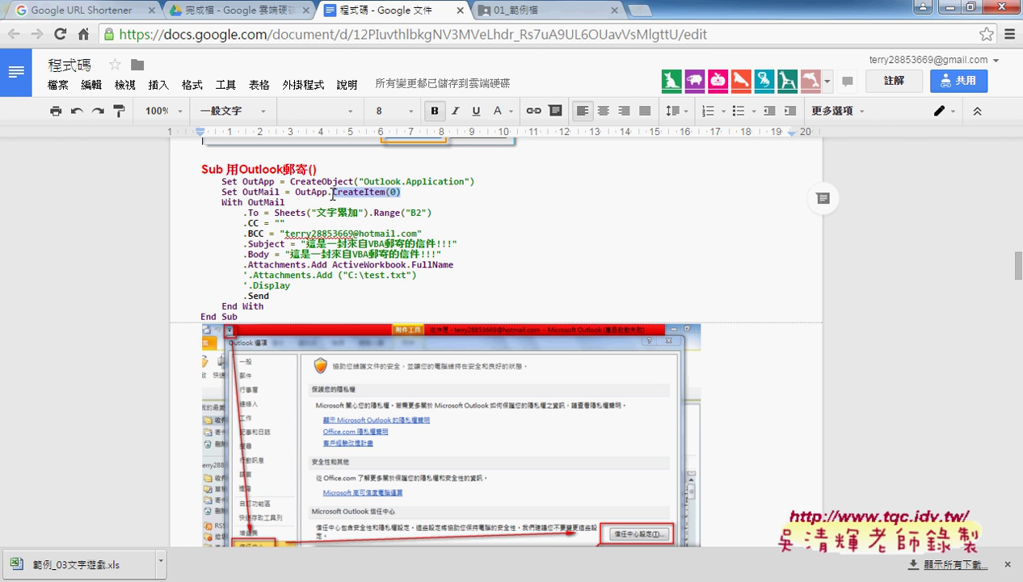